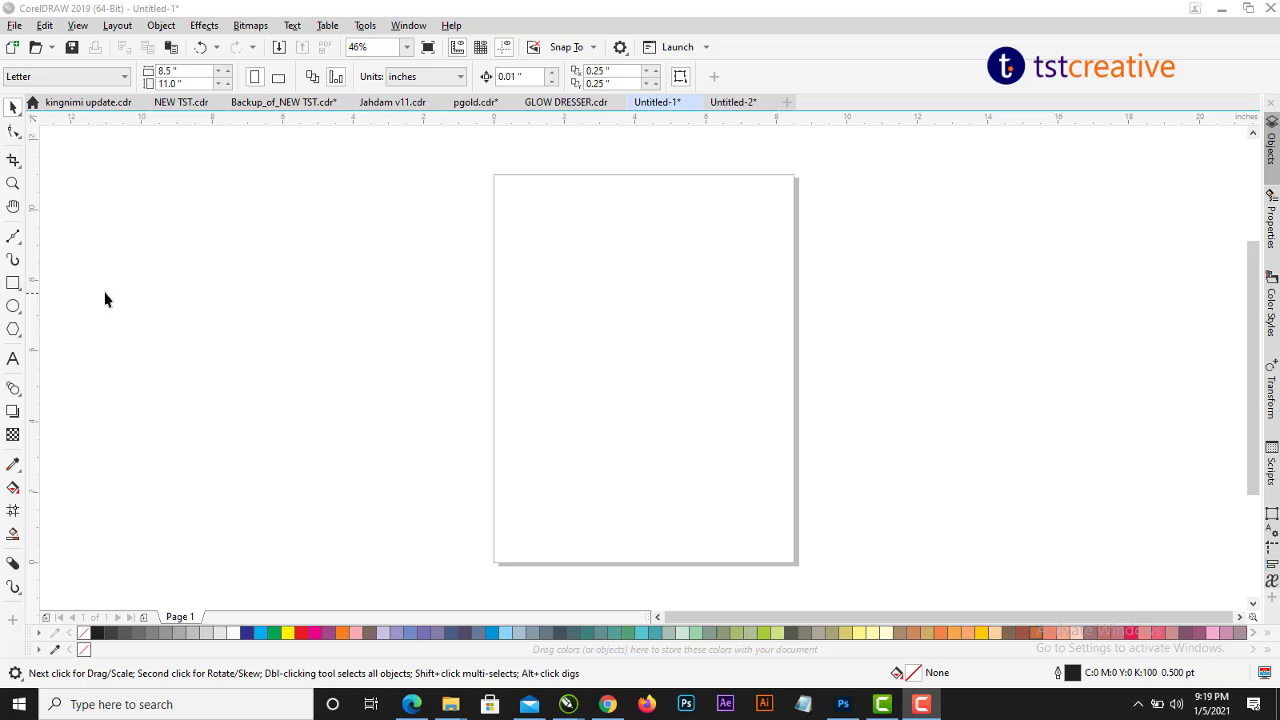
Draw a wide ellipse, about 8.7 by 4.7 inches, centred across the upper page.
{"action": "left_click", "coordinate": [15, 310]}
{"action": "left_click_drag", "start_coordinate": [503, 266], "coordinate": [810, 434]}
{"action": "left_click", "coordinate": [12, 108]}
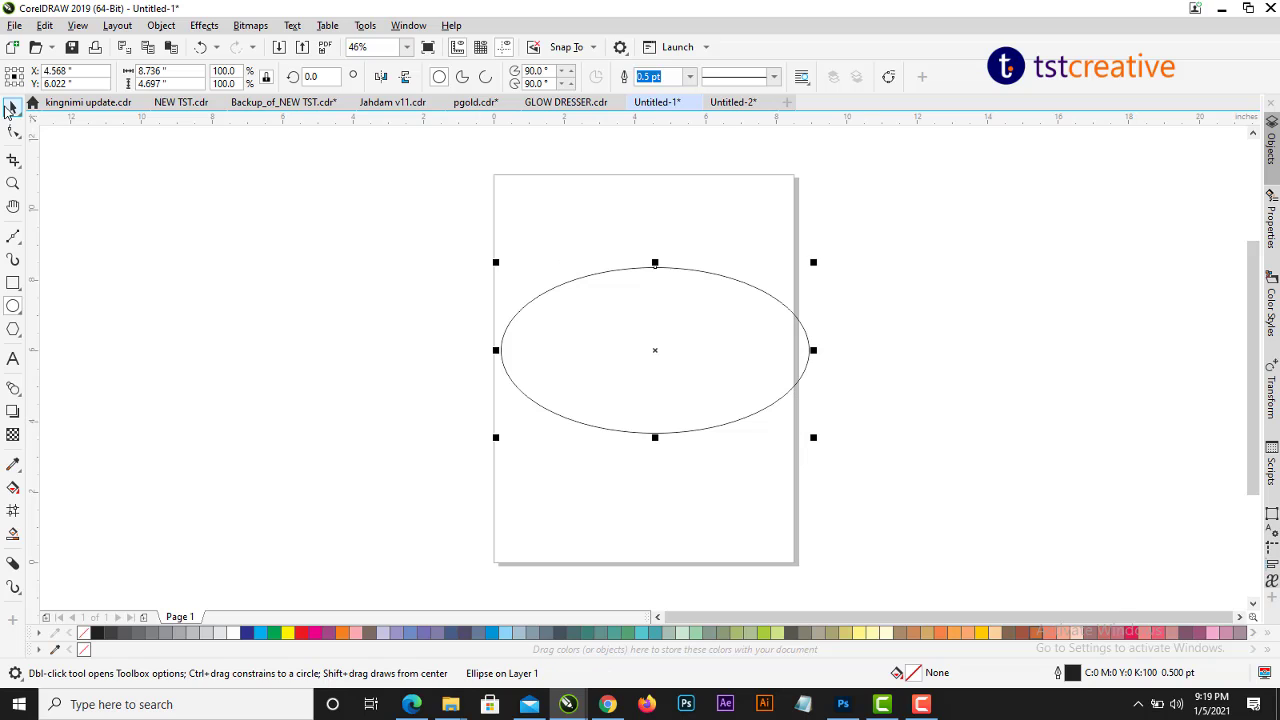
Nudge the ellipse and try a smaller inner copy, then undo those changes.
{"action": "left_click_drag", "start_coordinate": [730, 342], "coordinate": [715, 348]}
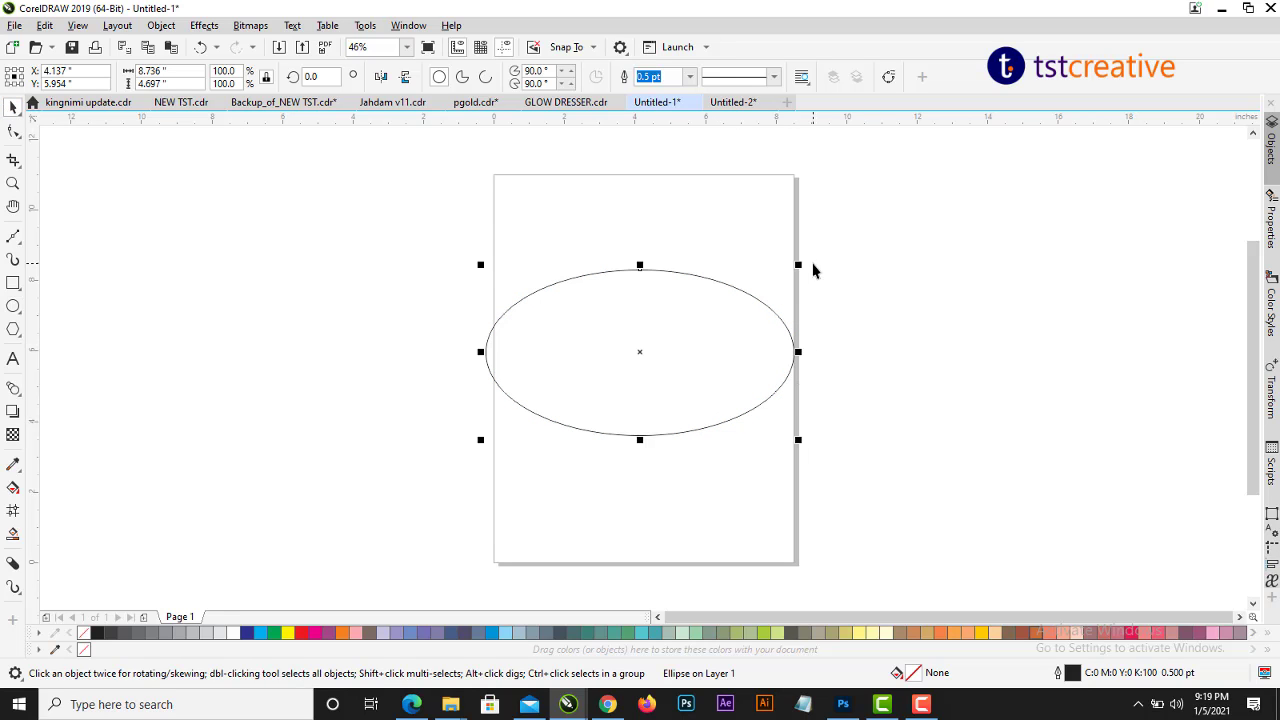
{"action": "left_click_drag", "start_coordinate": [798, 265], "coordinate": [770, 280]}
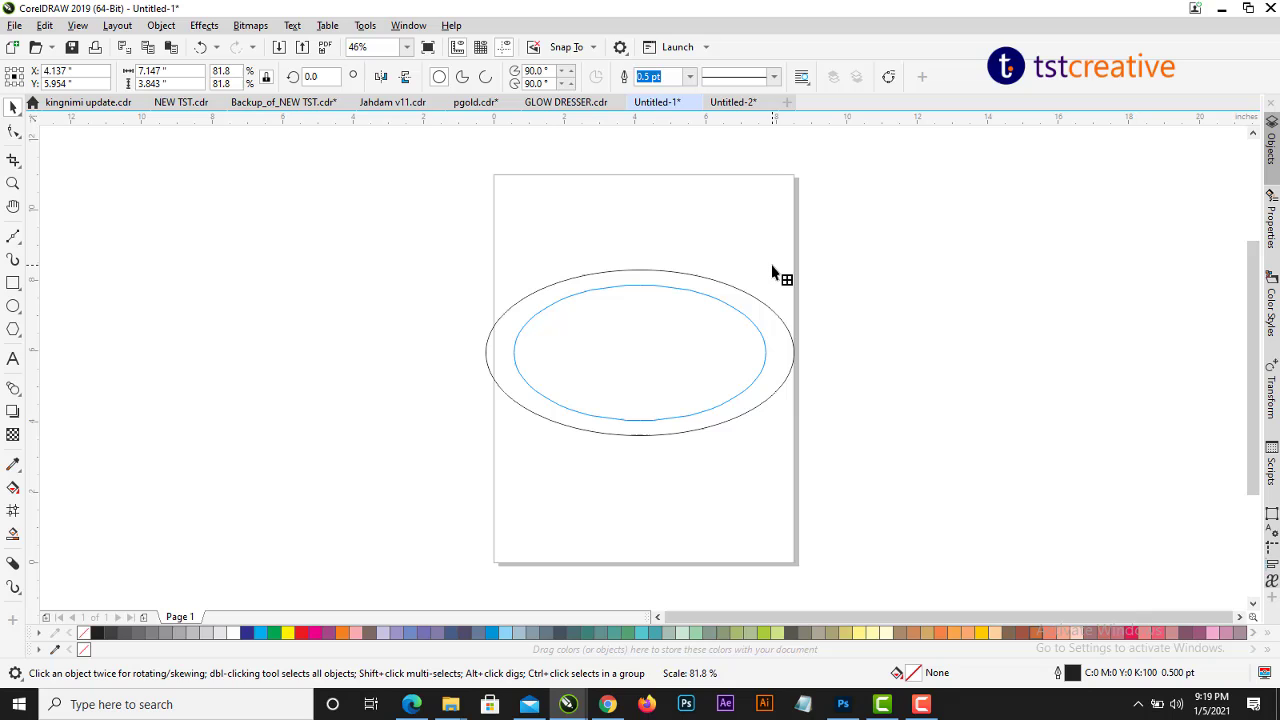
{"action": "left_click_drag", "start_coordinate": [744, 329], "coordinate": [741, 344]}
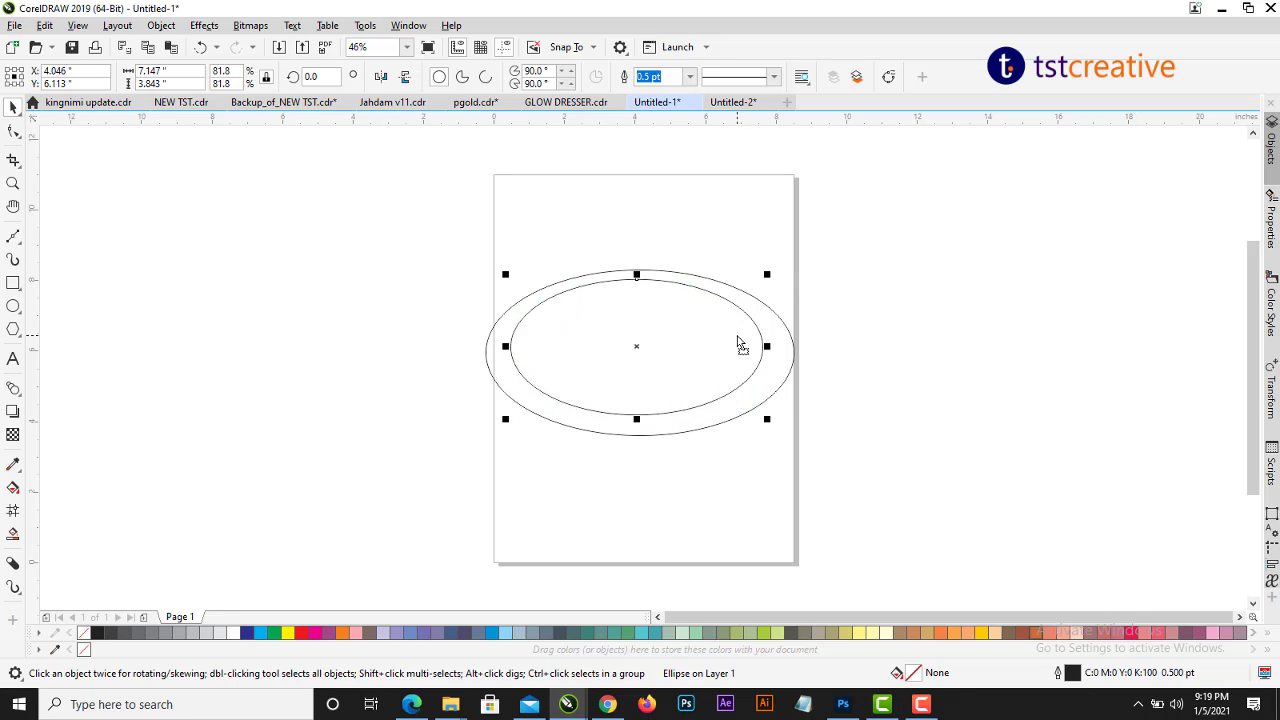
{"action": "key", "text": "ctrl+z"}
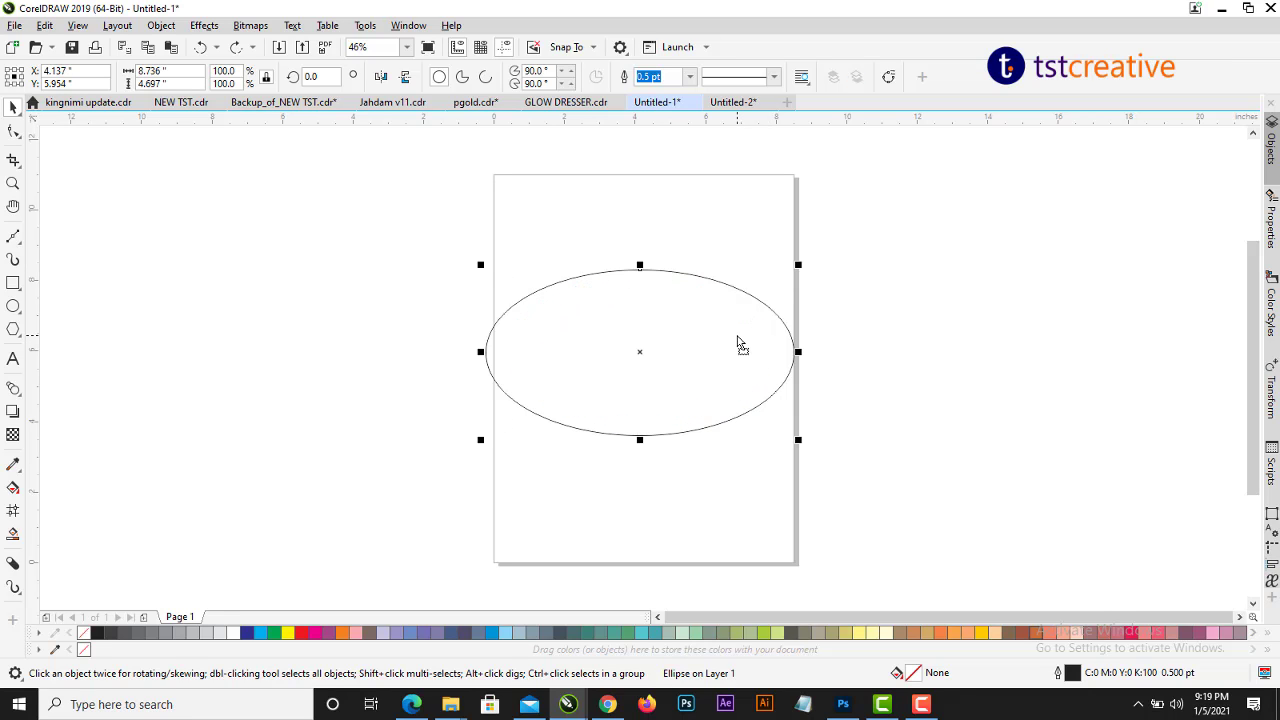
{"action": "left_click_drag", "start_coordinate": [742, 349], "coordinate": [712, 342]}
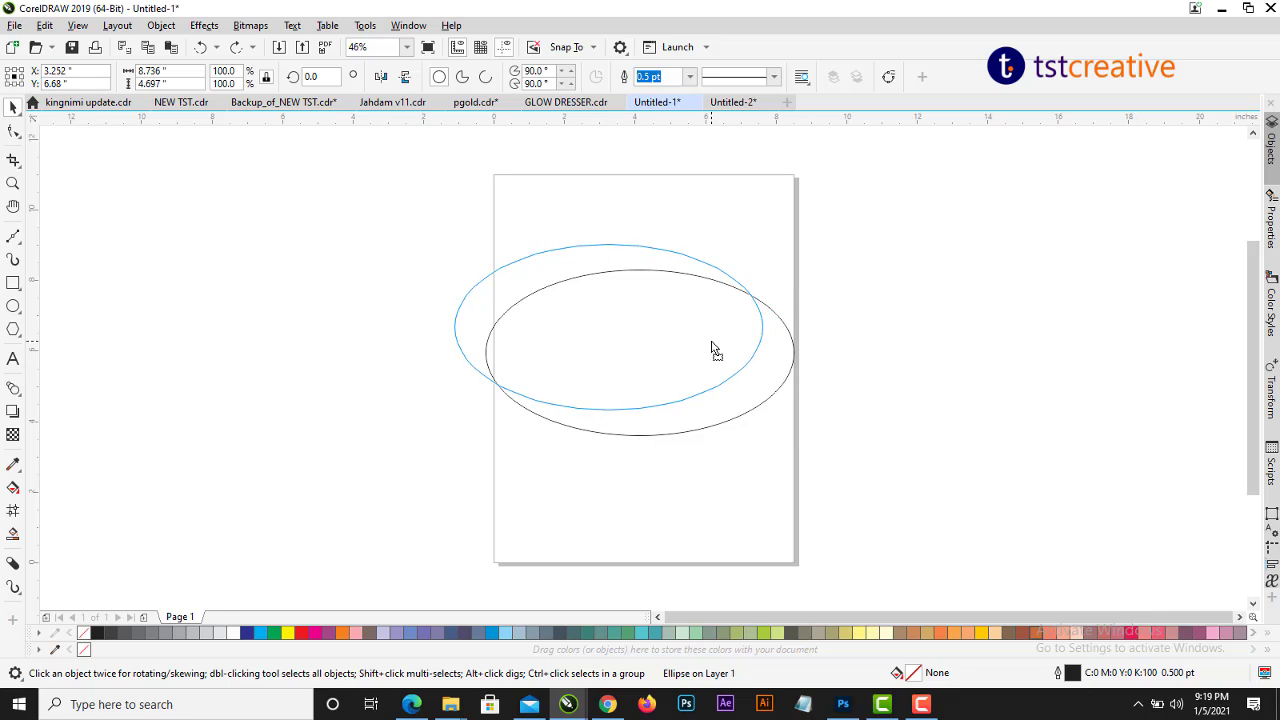
{"action": "key", "text": "ctrl+z"}
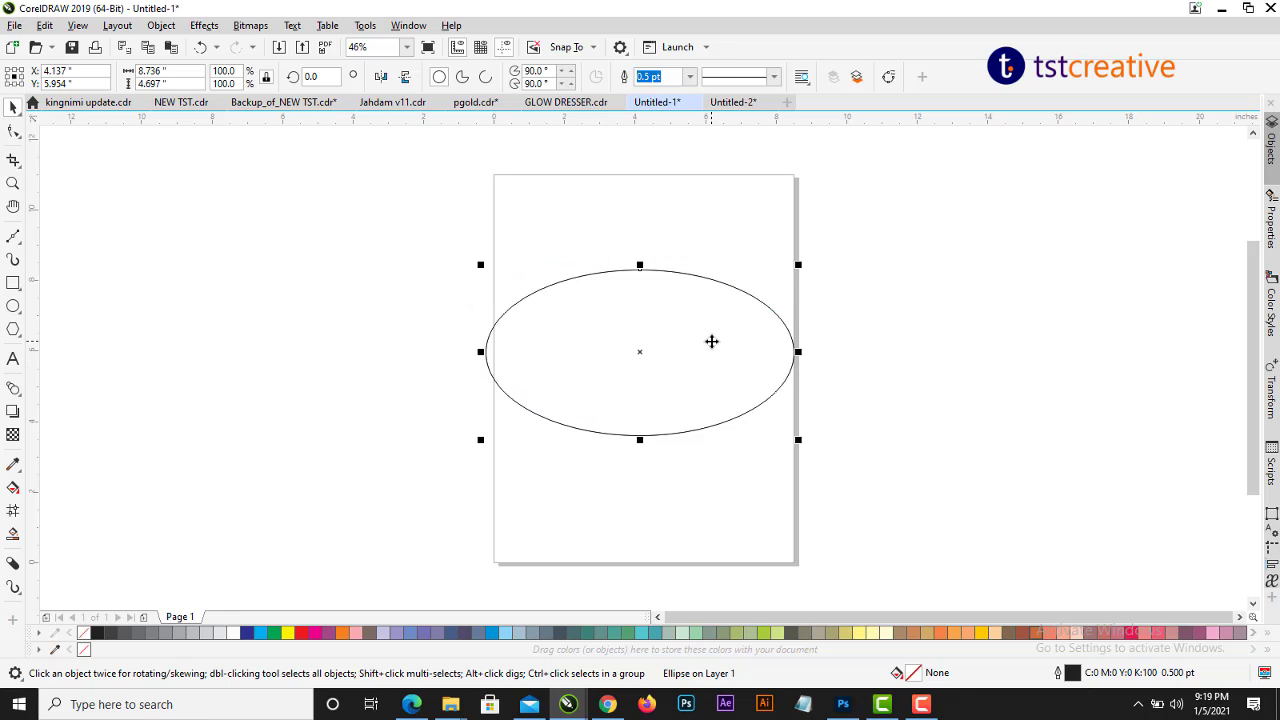
Drop a duplicate of the ellipse higher up and shrink it to about 7.8 by 4.2 inches.
{"action": "left_click", "coordinate": [708, 362]}
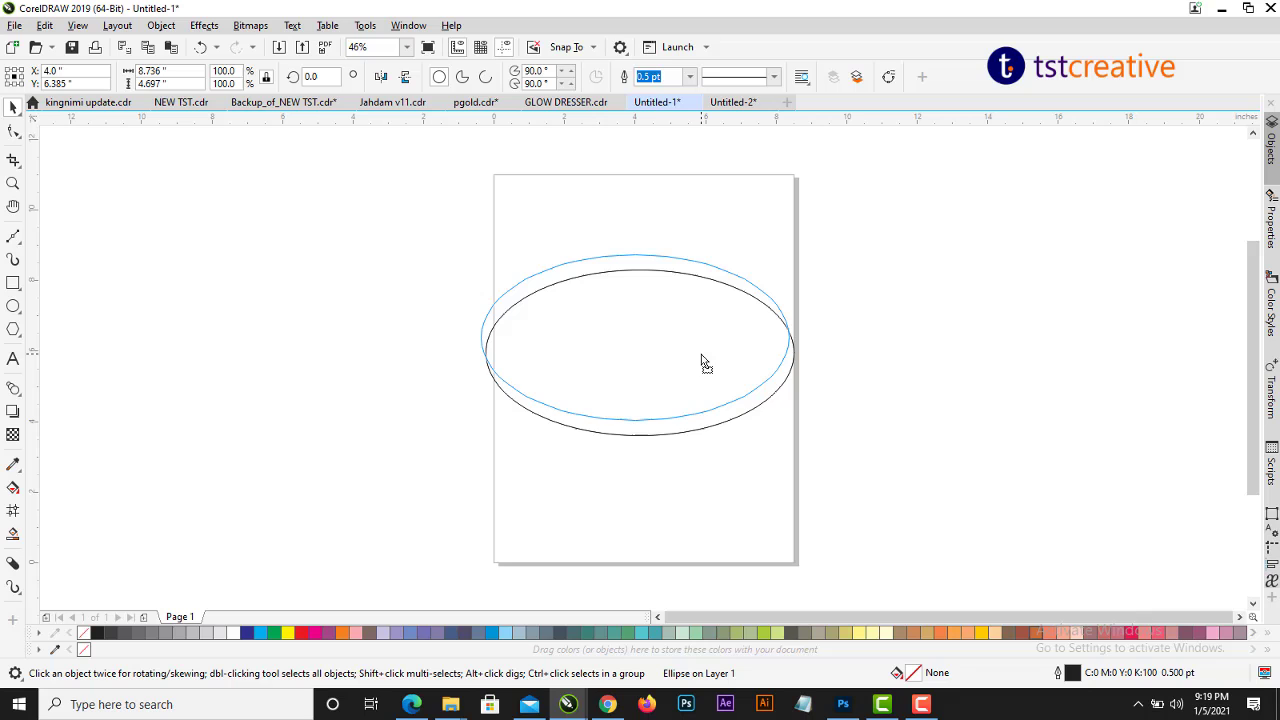
{"action": "left_click_drag", "start_coordinate": [706, 370], "coordinate": [706, 352]}
{"action": "mouse_move", "coordinate": [798, 262]}
{"action": "left_mouse_down"}
{"action": "mouse_move", "coordinate": [790, 247]}
{"action": "mouse_move", "coordinate": [778, 260]}
{"action": "left_mouse_up"}
Tilt the upper ellipse a few degrees, stretch it left, and narrow it to about 8.1 by 4.2 inches.
{"action": "left_click", "coordinate": [724, 337]}
{"action": "left_click", "coordinate": [756, 325]}
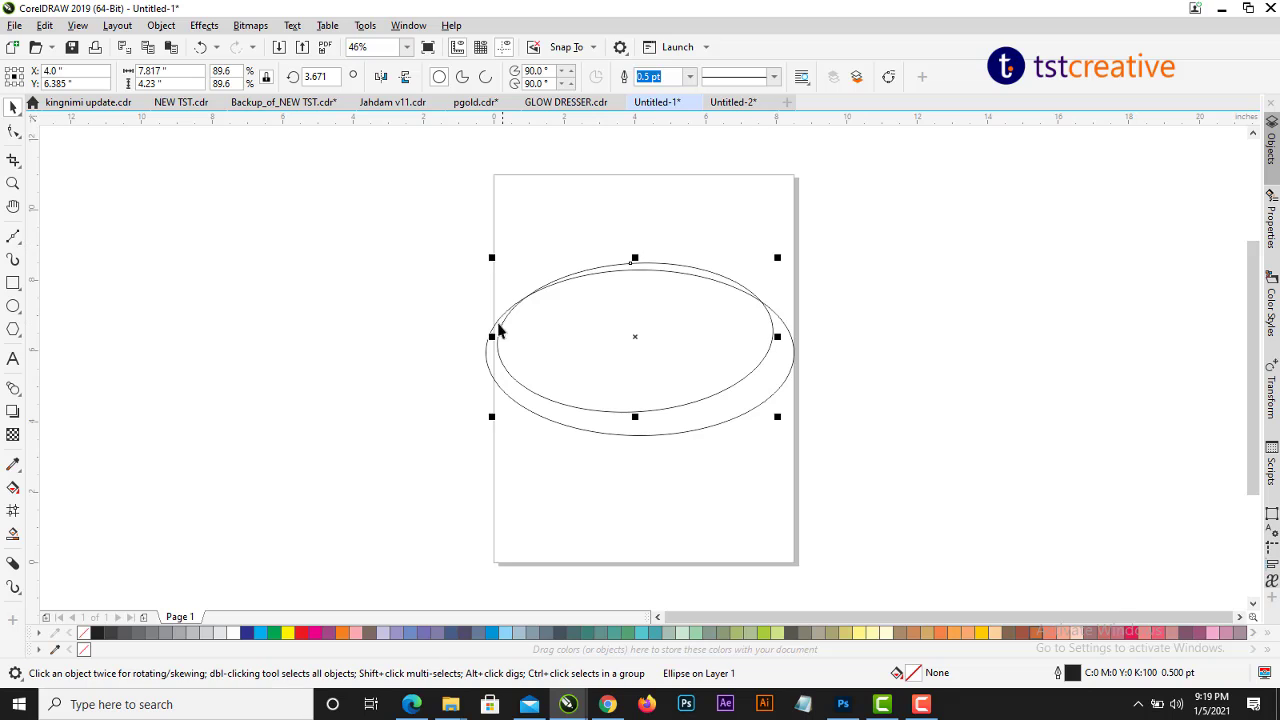
{"action": "left_click_drag", "start_coordinate": [491, 336], "coordinate": [473, 330]}
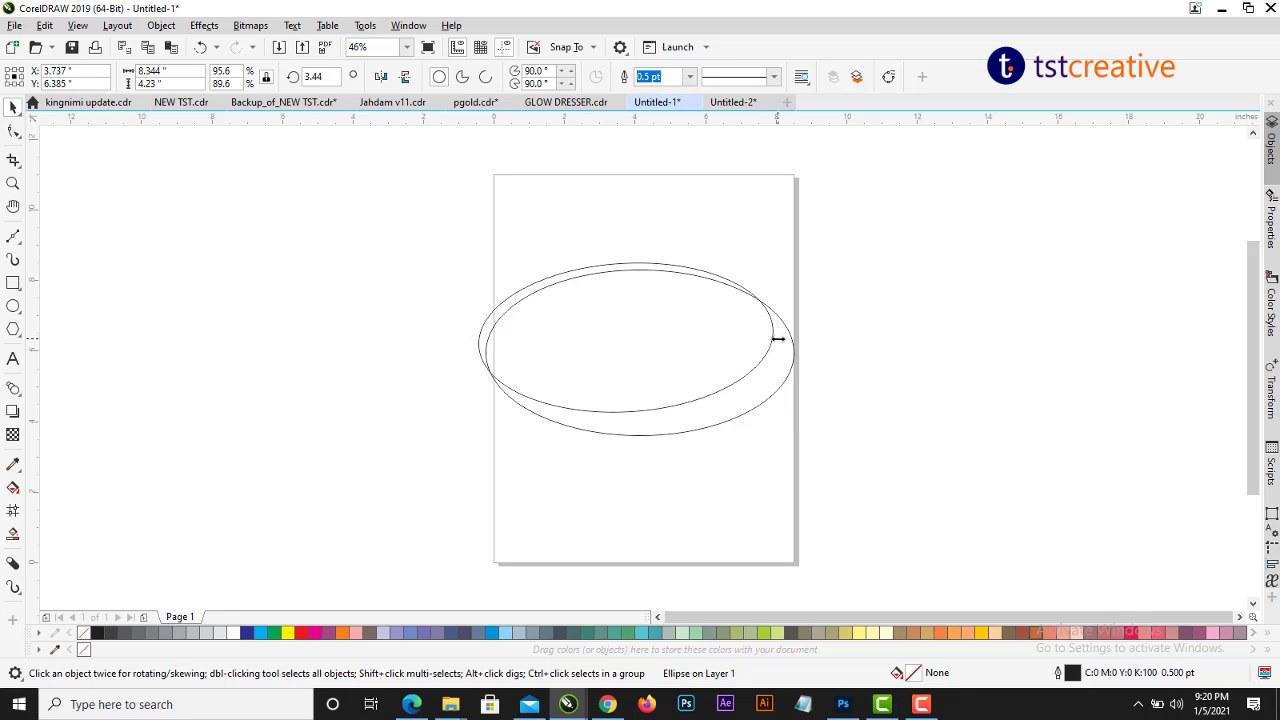
{"action": "left_click_drag", "start_coordinate": [778, 337], "coordinate": [768, 322]}
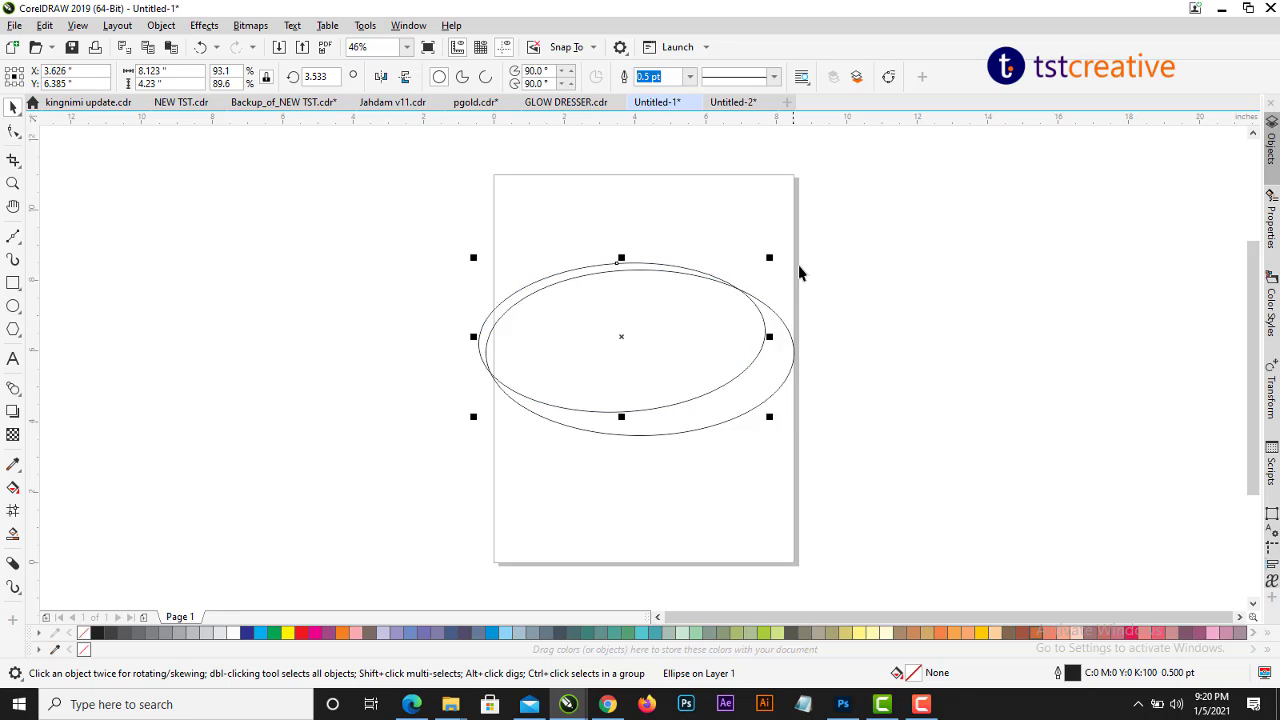
{"action": "left_click", "coordinate": [847, 299]}
{"action": "left_click", "coordinate": [634, 379]}
{"action": "left_click", "coordinate": [857, 404]}
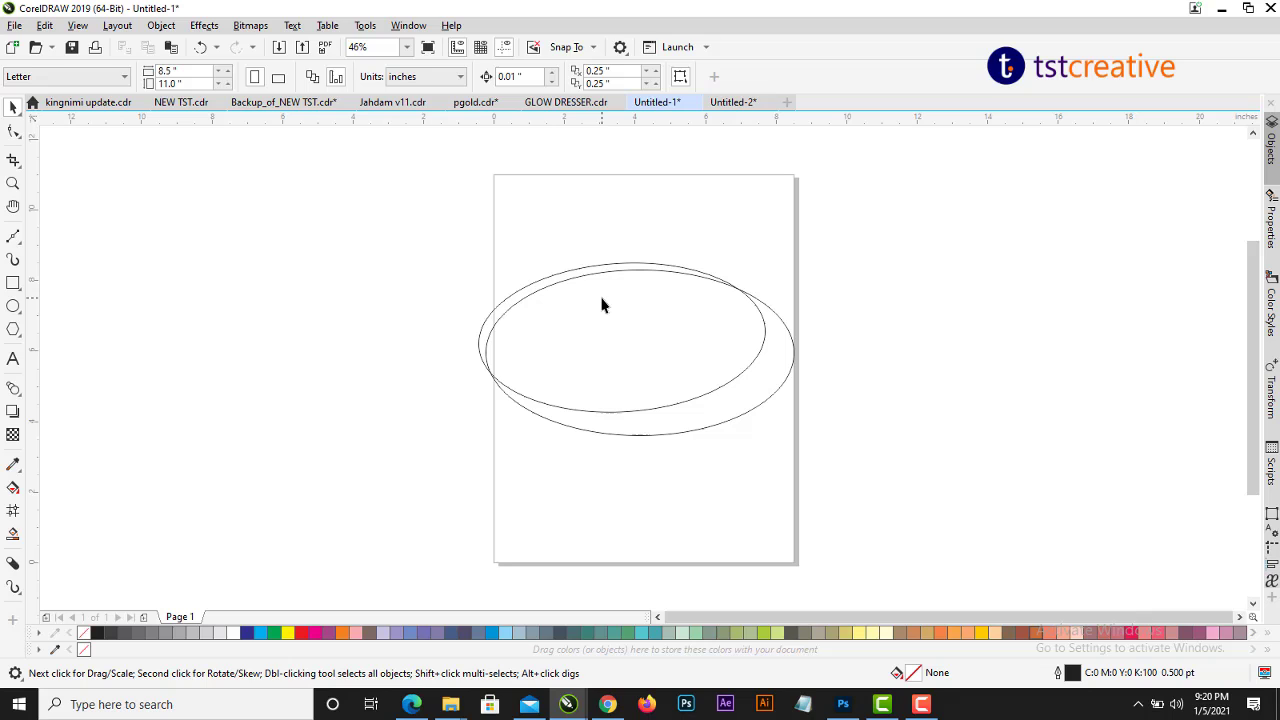
Trim the larger ellipse with the smaller overlapping ellipse.
{"action": "left_click", "coordinate": [646, 333]}
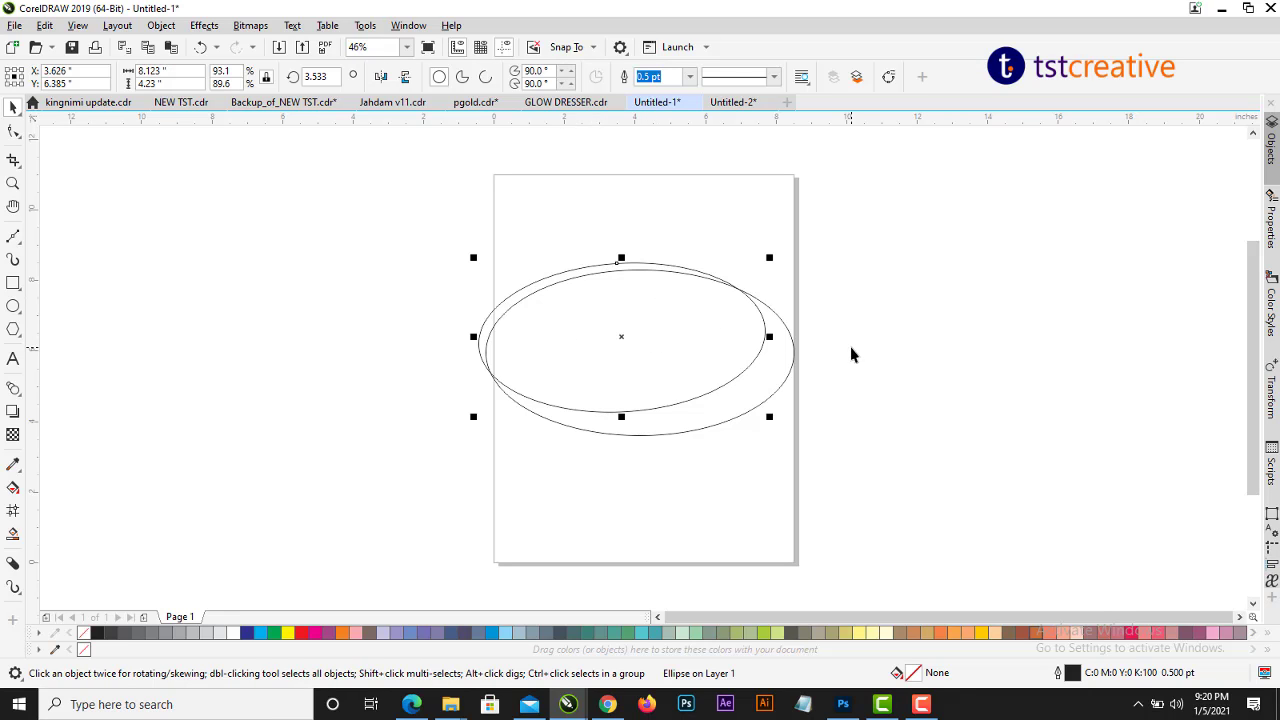
{"action": "left_click", "coordinate": [714, 416], "text": "shift"}
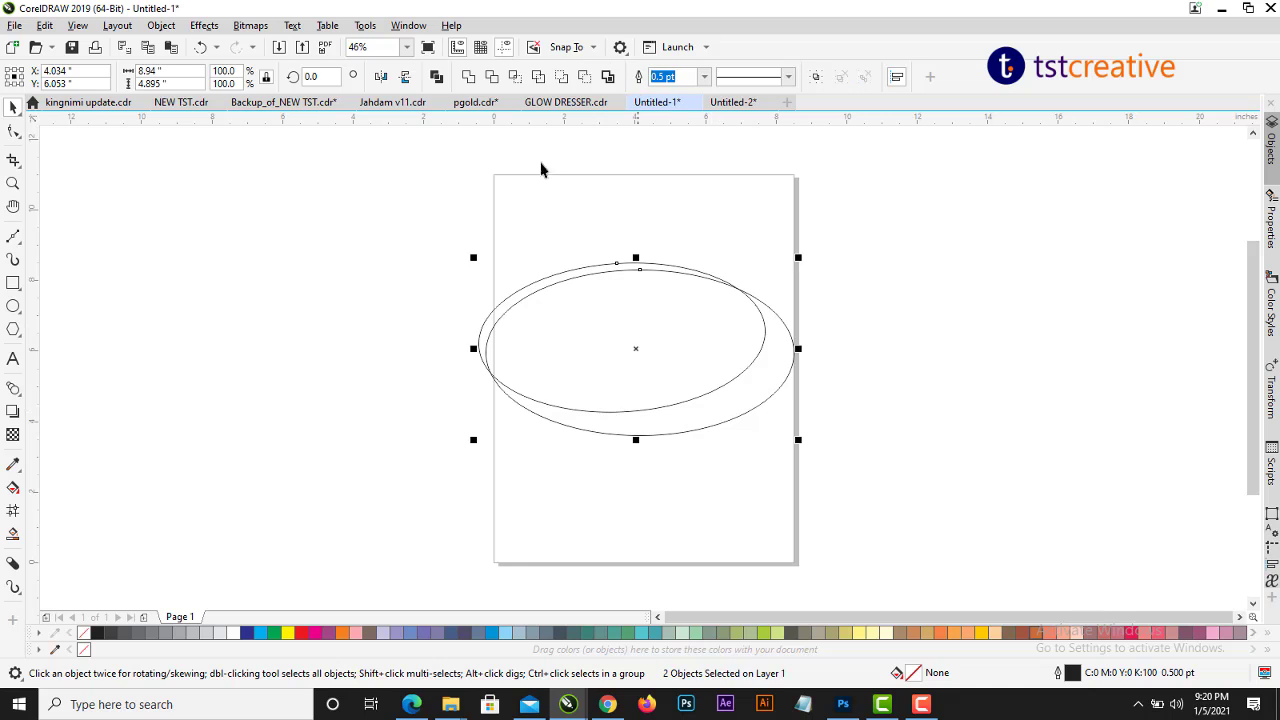
{"action": "left_click", "coordinate": [492, 77]}
Move the cutting ellipse off the page to the left and shrink the crescent slightly.
{"action": "left_click_drag", "start_coordinate": [697, 320], "coordinate": [410, 240]}
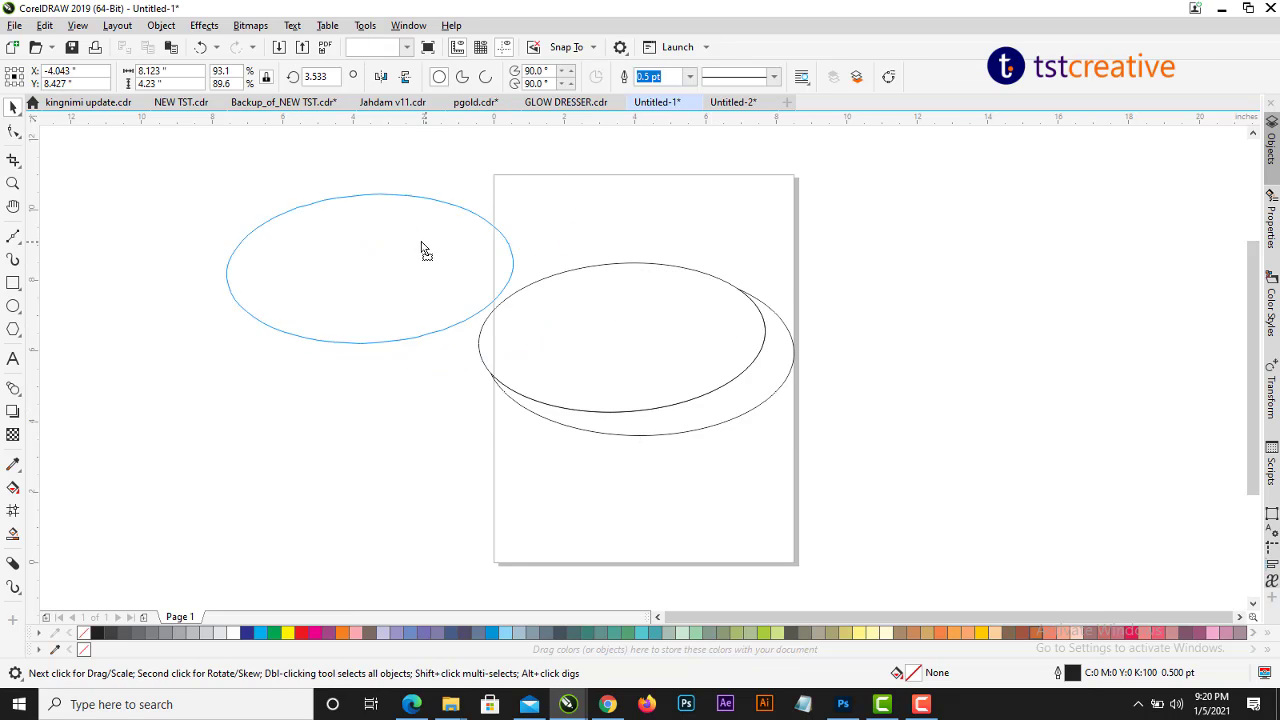
{"action": "left_click", "coordinate": [790, 332]}
{"action": "left_click_drag", "start_coordinate": [796, 280], "coordinate": [770, 298]}
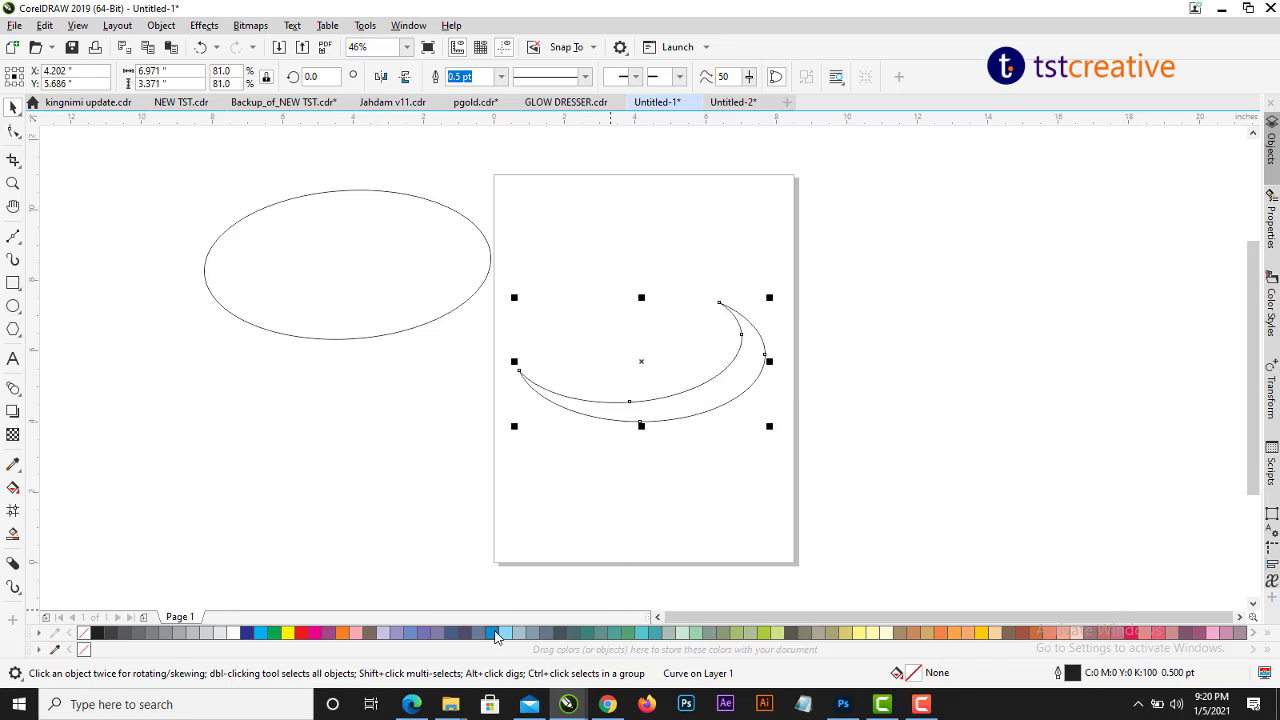
Fill the crescent blue, remove its outline, and make smaller inner copies.
{"action": "left_click", "coordinate": [497, 632]}
{"action": "right_click", "coordinate": [83, 632]}
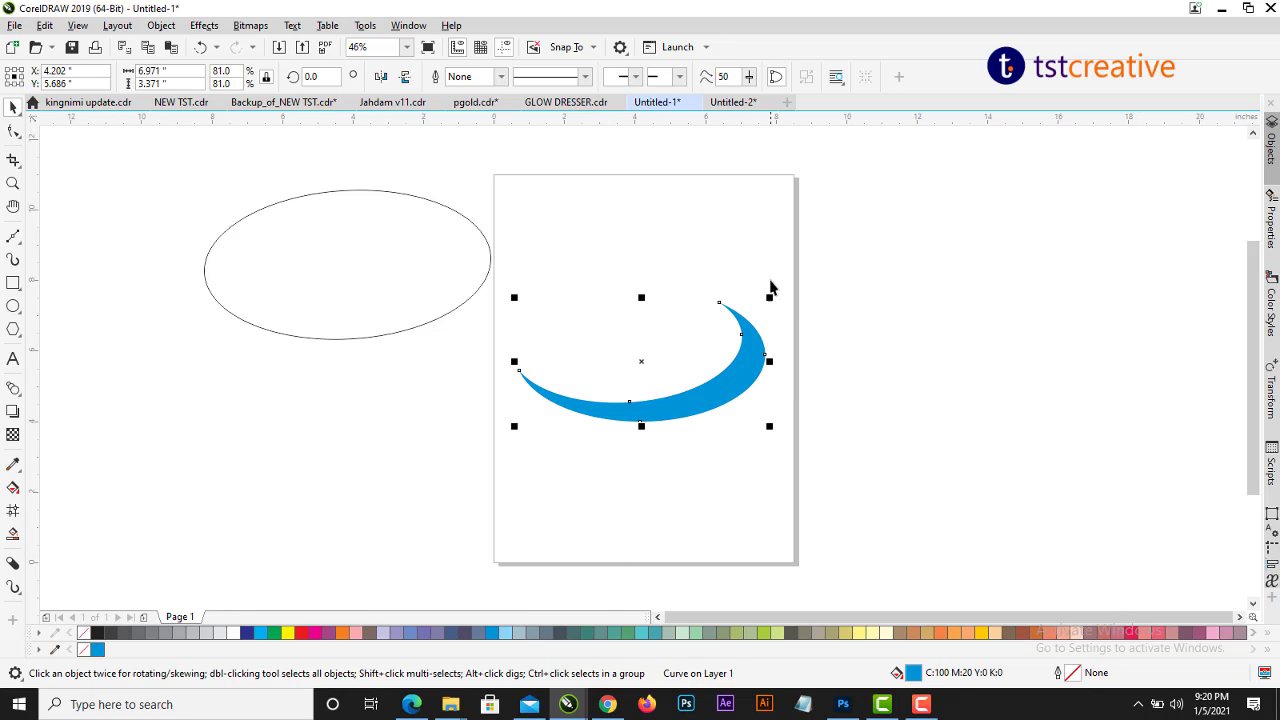
{"action": "mouse_move", "coordinate": [770, 298]}
{"action": "left_mouse_down"}
{"action": "mouse_move", "coordinate": [746, 320]}
{"action": "mouse_move", "coordinate": [740, 291]}
{"action": "left_mouse_up"}
{"action": "key", "text": "ctrl+r"}
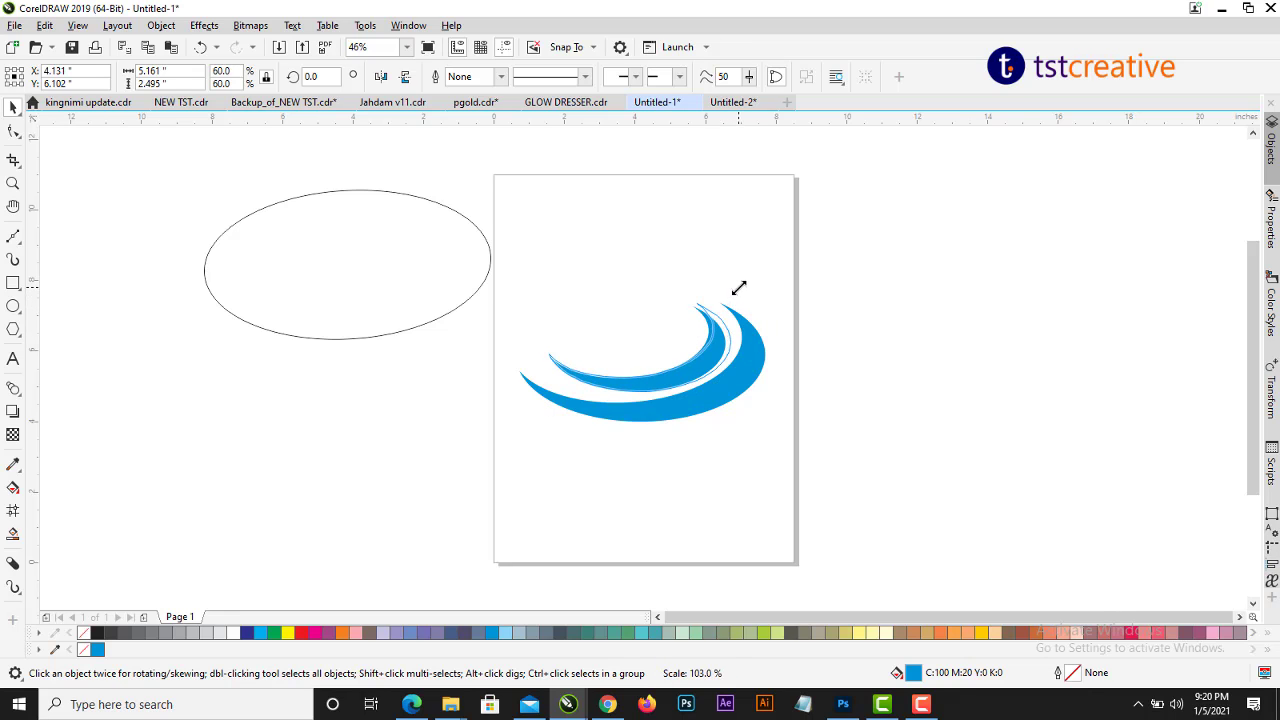
Stretch the inner crescent leftward and rotate it slightly to form the double swoosh.
{"action": "left_click_drag", "start_coordinate": [544, 347], "coordinate": [523, 347]}
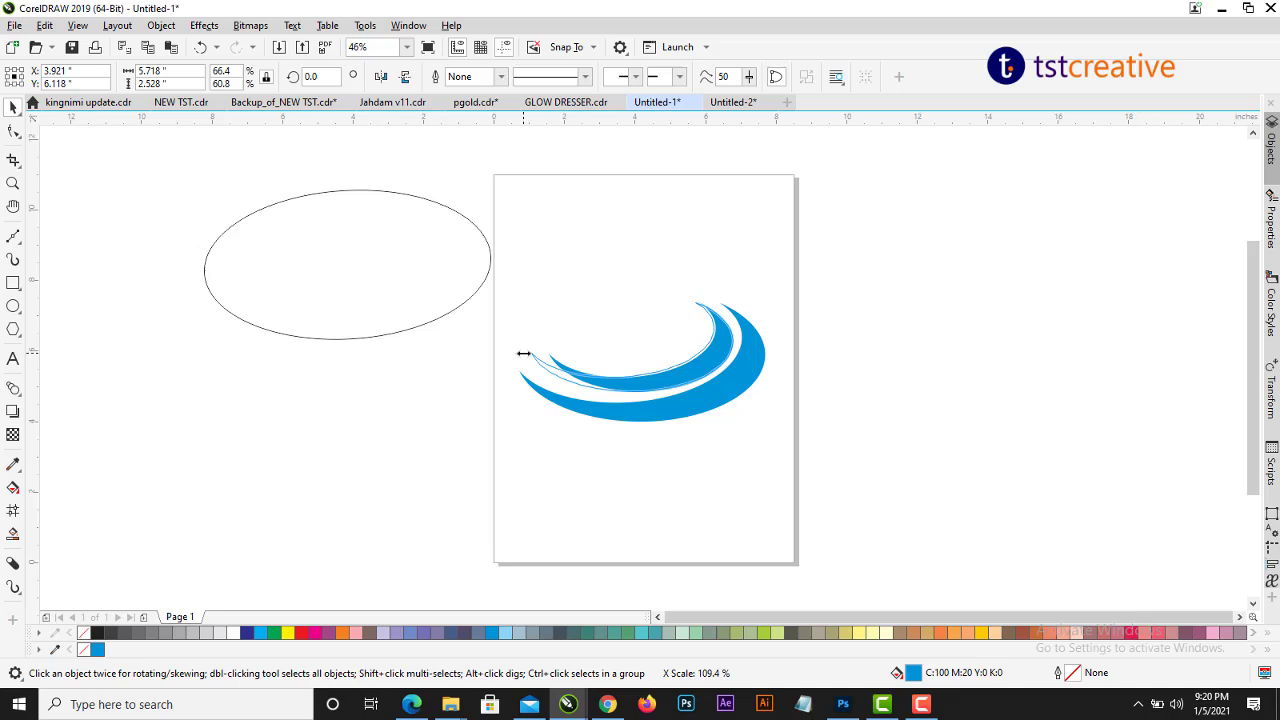
{"action": "left_click", "coordinate": [630, 395]}
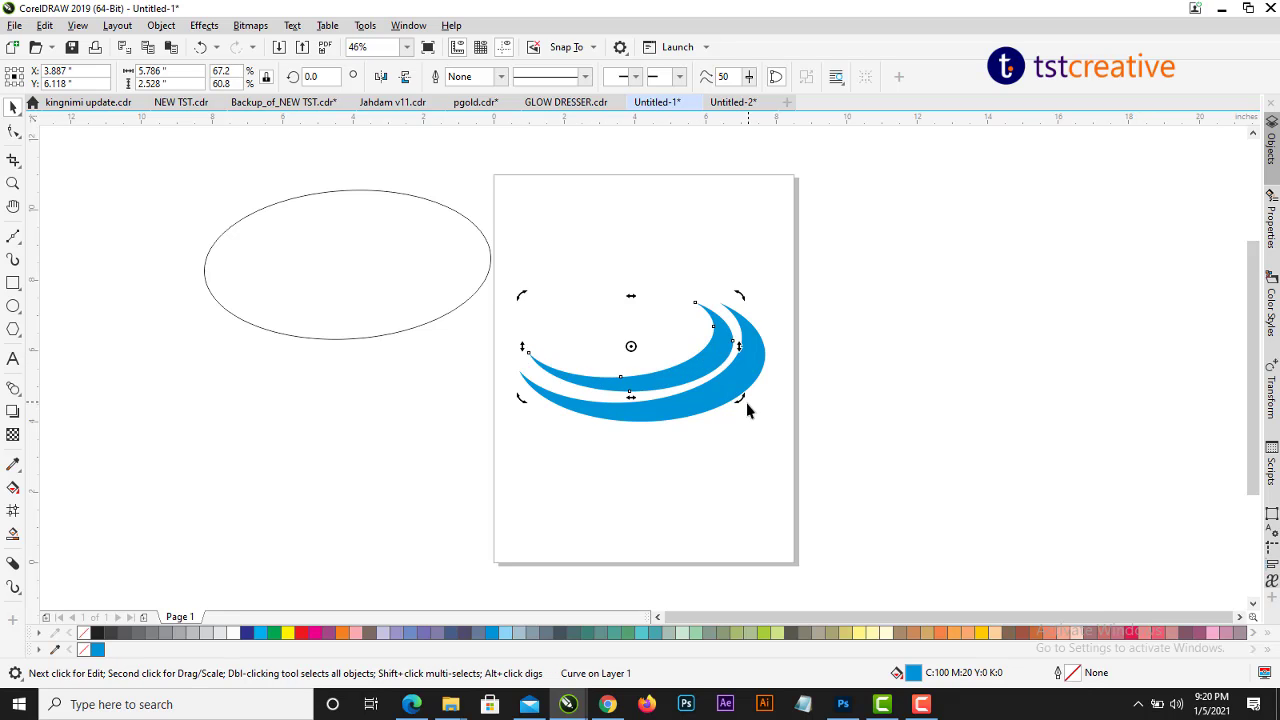
{"action": "left_click_drag", "start_coordinate": [742, 402], "coordinate": [750, 397]}
{"action": "left_click", "coordinate": [805, 305]}
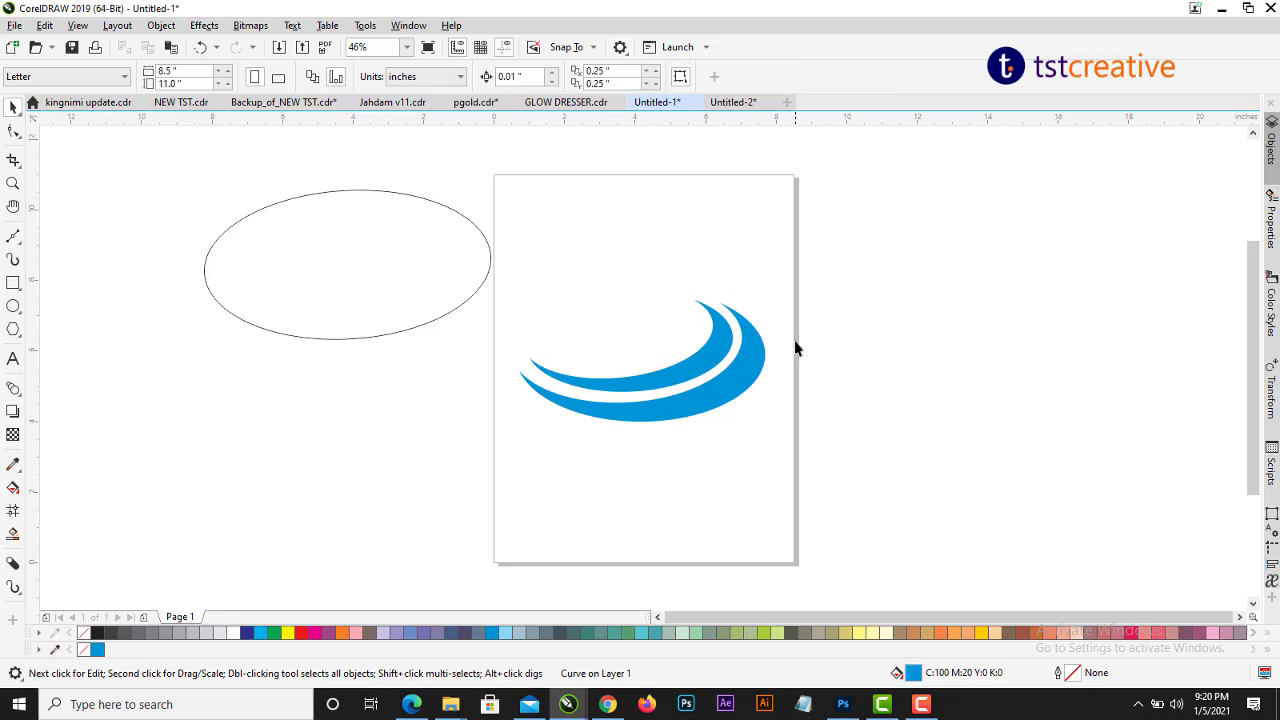
{"action": "left_click", "coordinate": [711, 364]}
{"action": "left_click", "coordinate": [866, 332]}
{"action": "scroll", "coordinate": [821, 346], "scroll_direction": "down", "scroll_amount": 2}
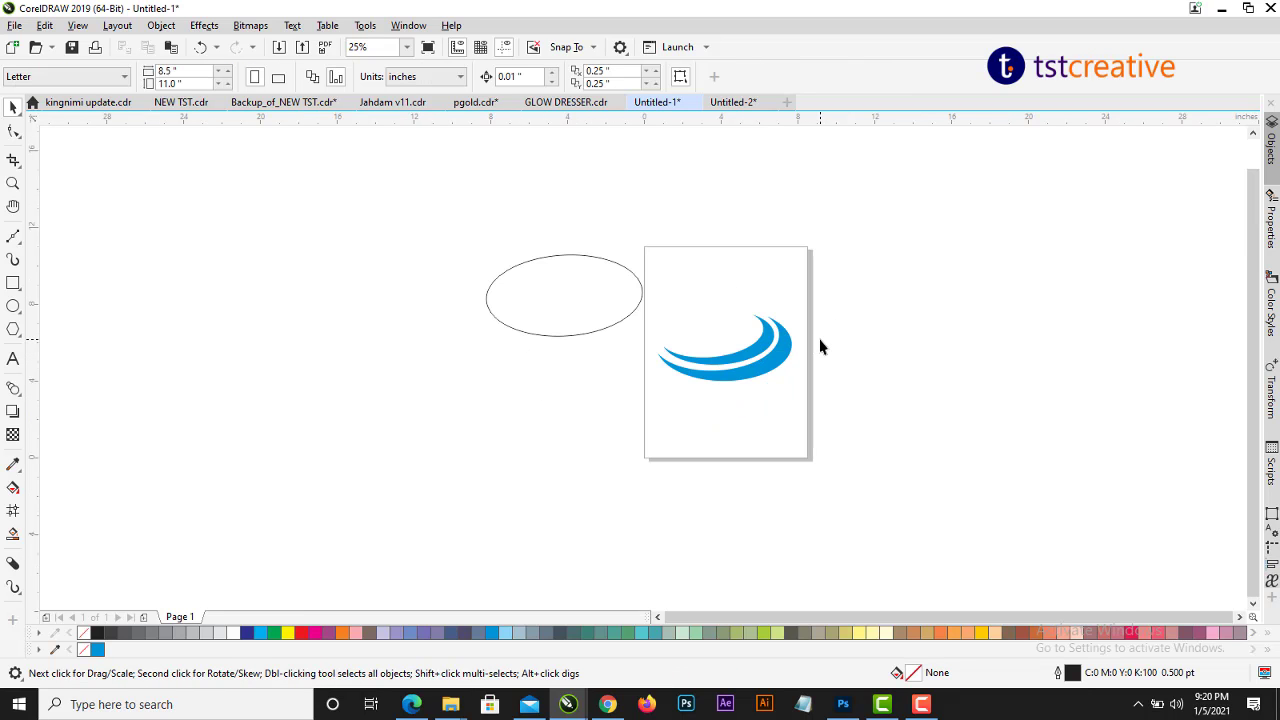